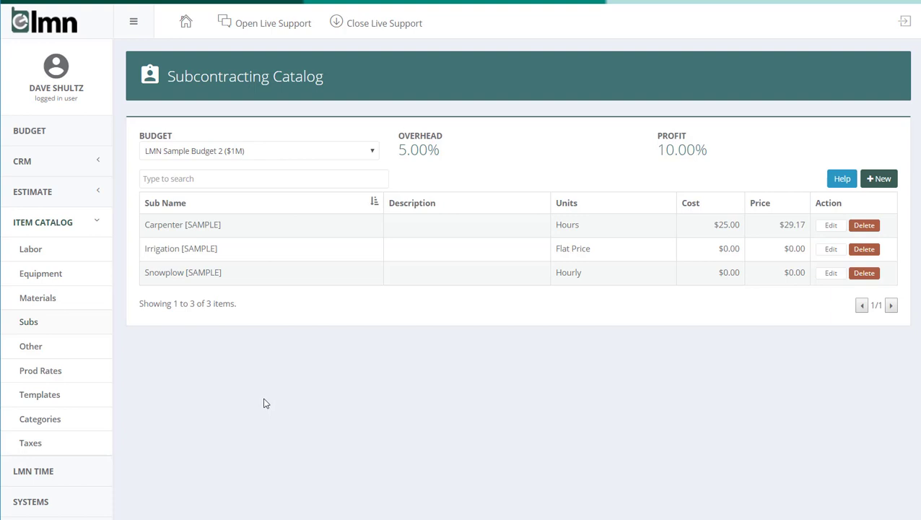
Open the Carpenter [SAMPLE] subcontracting item for editing and examine its units and unit cost.
left_click(267, 225)
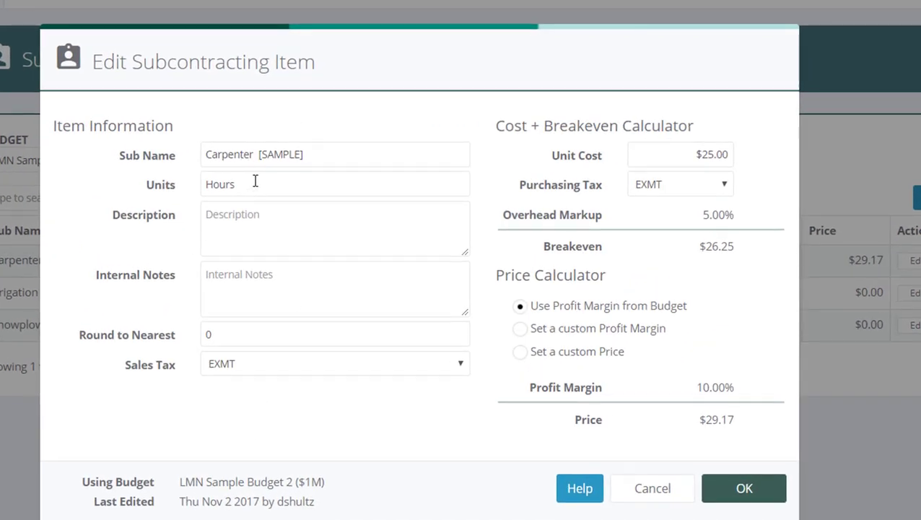
left_click_drag(686, 155, 783, 139)
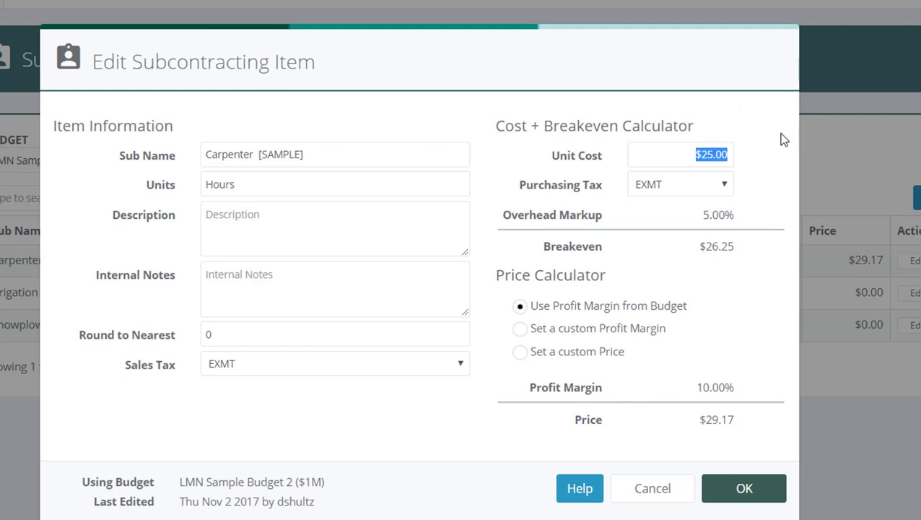
left_click(766, 140)
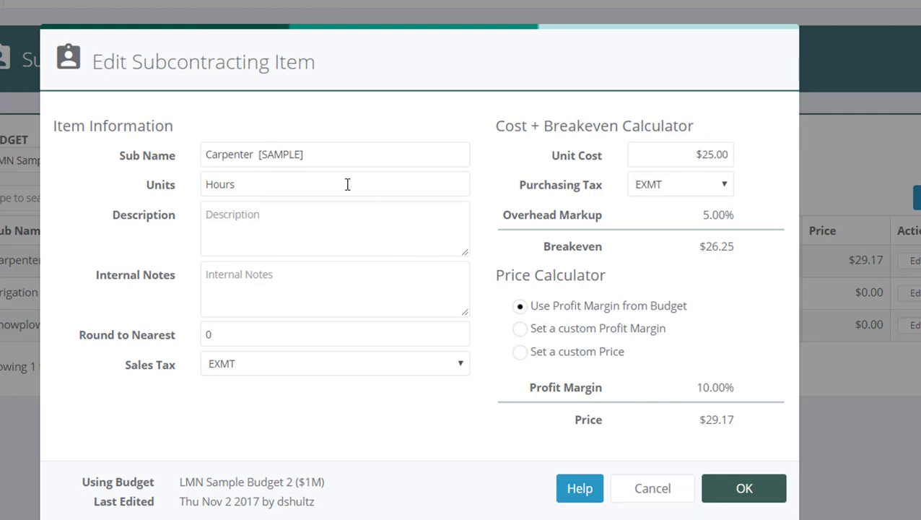
left_click_drag(681, 154, 766, 123)
Review the purchasing tax and sales tax choices for the Carpenter item, keeping EXMT for both.
left_click(665, 180)
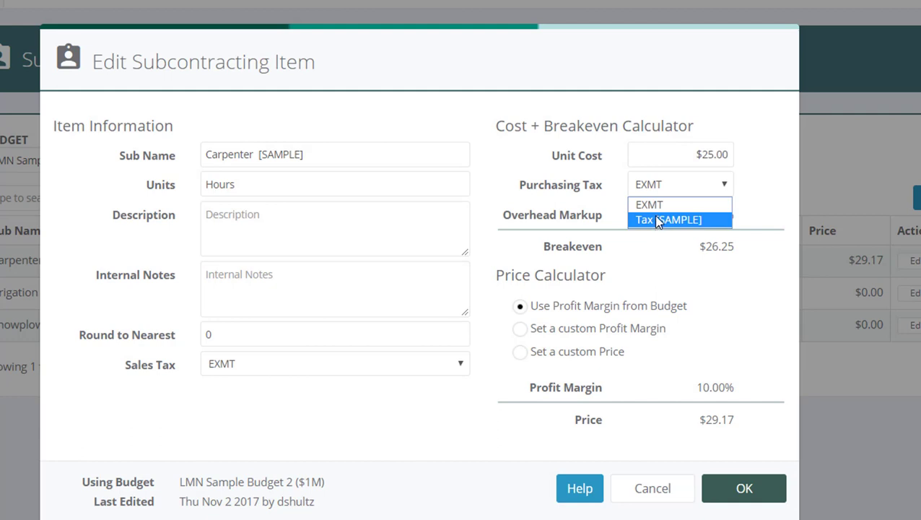
left_click(658, 206)
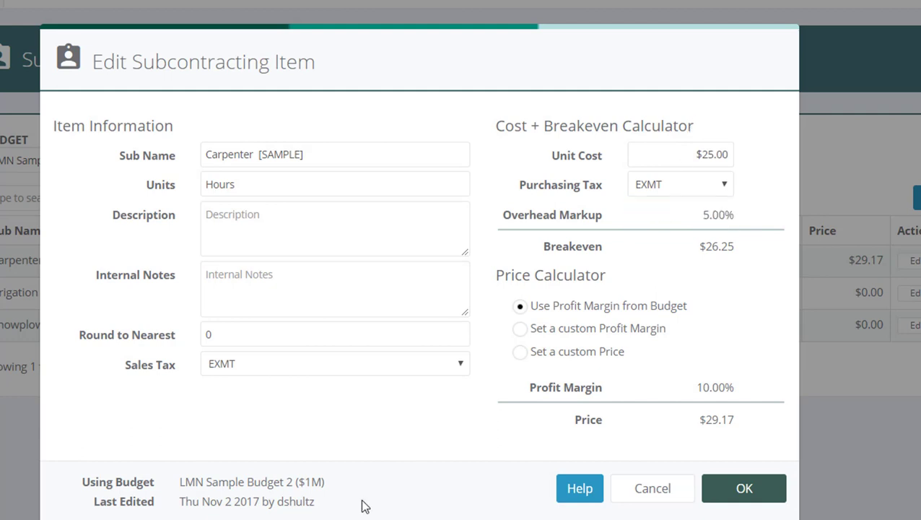
left_click(270, 368)
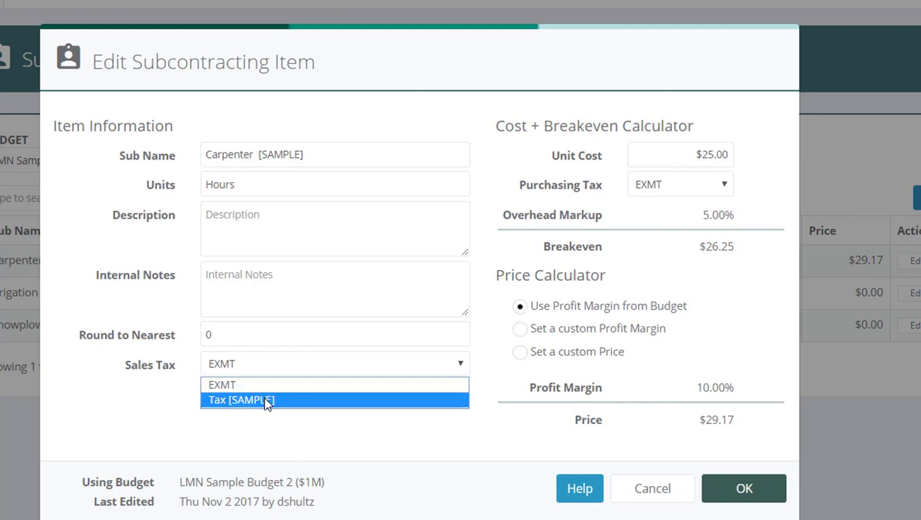
left_click(275, 425)
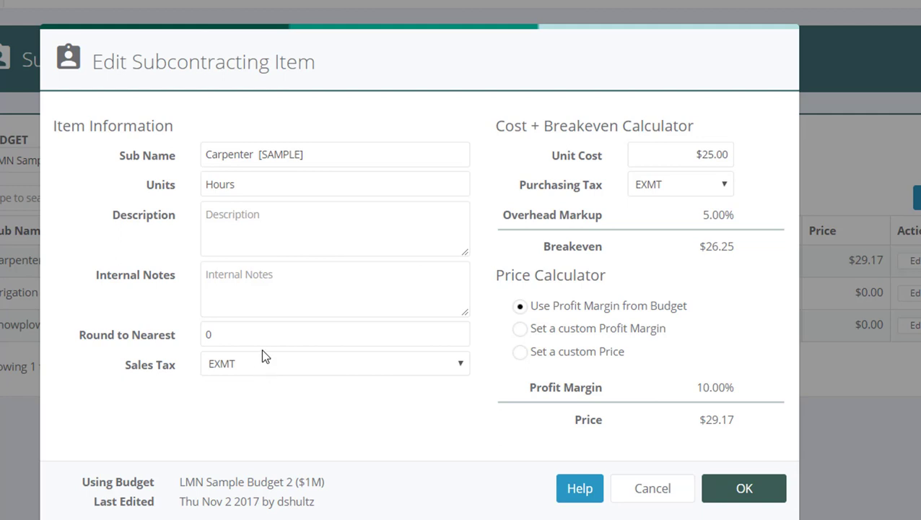
left_click(262, 359)
left_click(226, 444)
Switch the Carpenter item's pricing to a custom price and set the price to $30.00.
left_click(519, 352)
left_click_drag(675, 419, 748, 395)
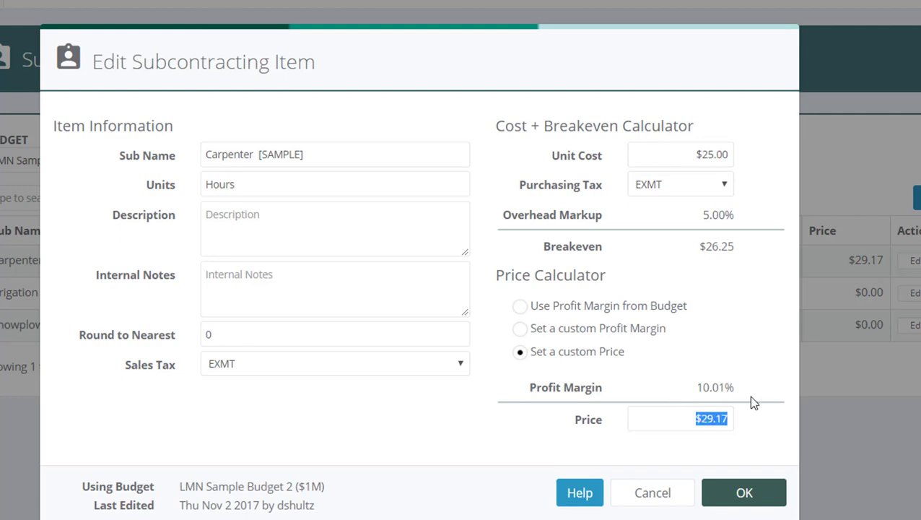
type("30")
left_click(764, 388)
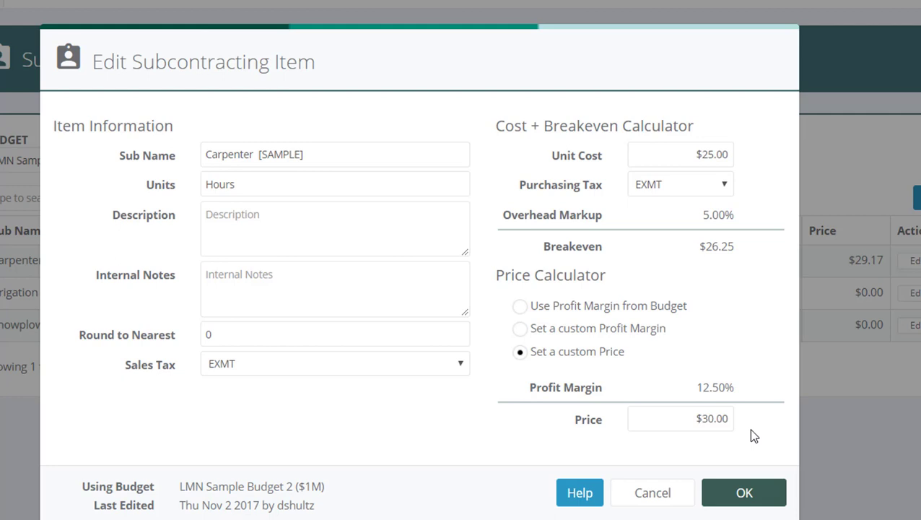
Try a custom profit margin of 20% on the Carpenter item, check it against the overhead markup, and discard the edits.
left_click(519, 329)
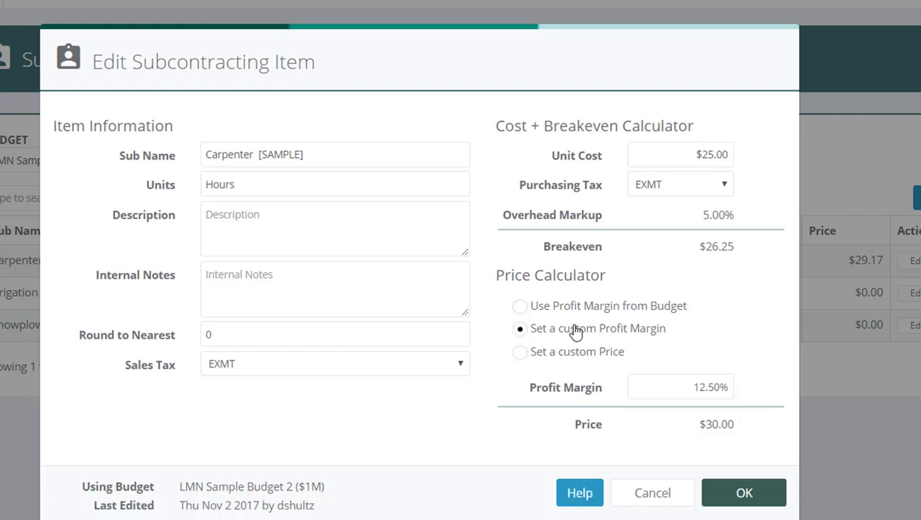
left_click_drag(674, 384, 800, 354)
type("20")
left_click_drag(699, 215, 742, 216)
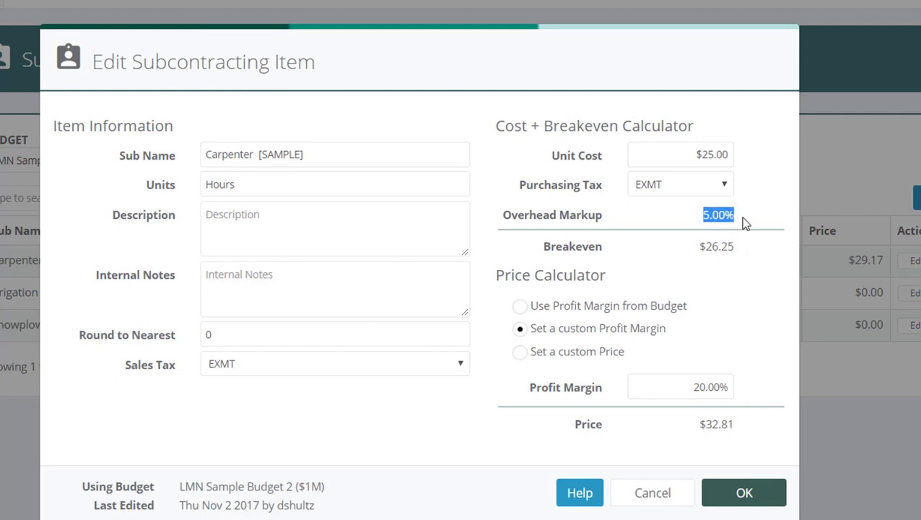
left_click_drag(690, 384, 726, 386)
left_click(732, 318)
left_click(655, 496)
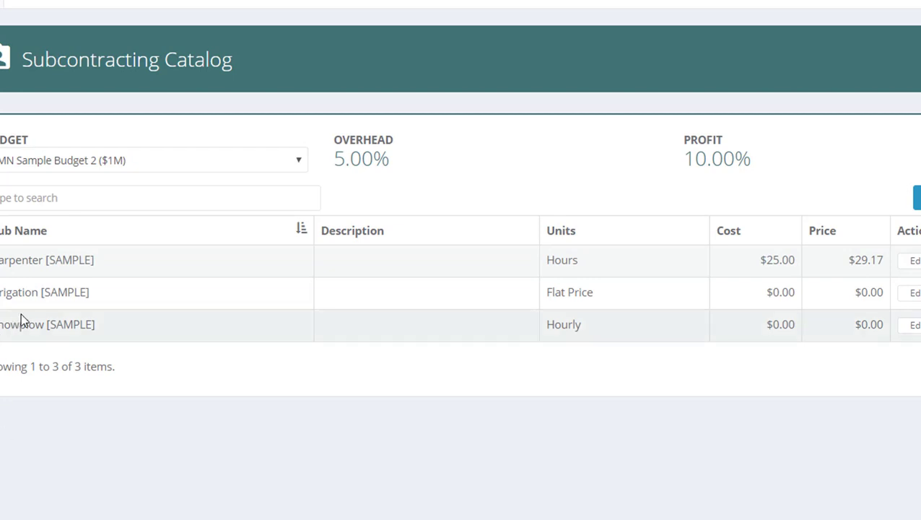
Open the Irrigation [SAMPLE] subcontracting item for editing and examine its units and unit cost.
left_click(45, 304)
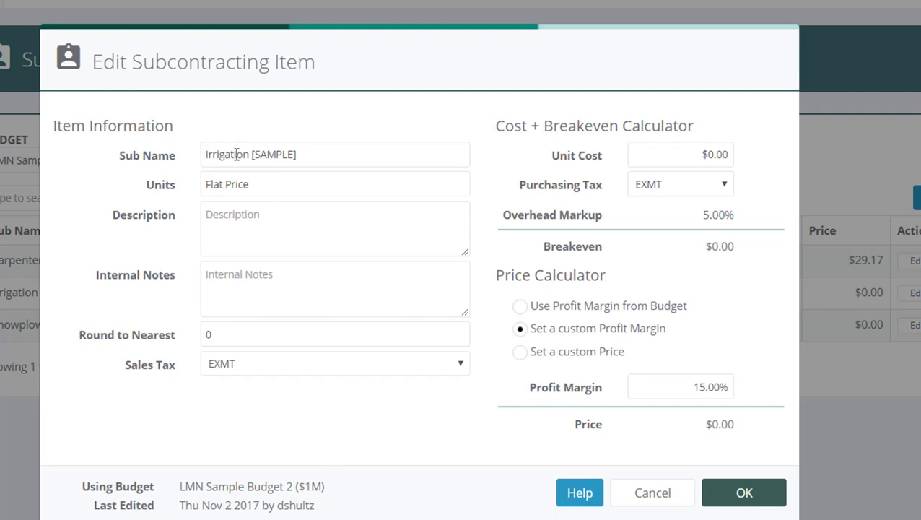
left_click_drag(264, 186, 173, 189)
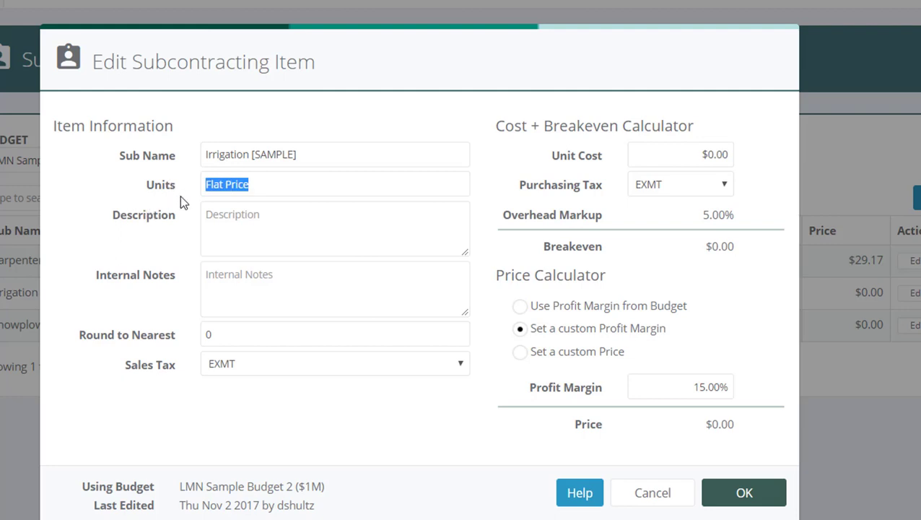
left_click_drag(674, 144, 760, 124)
left_click(760, 125)
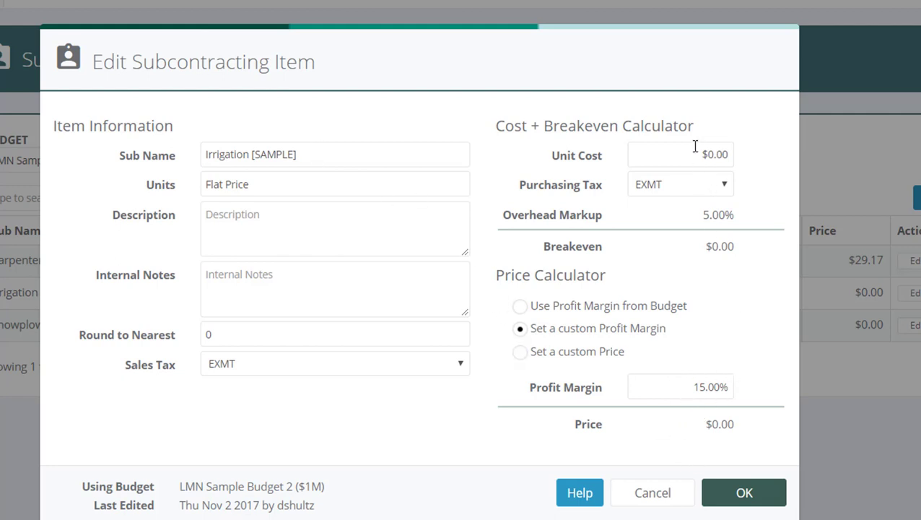
left_click_drag(694, 149, 727, 149)
left_click(767, 236)
Examine the Irrigation item's overhead markup and custom profit margin, and recheck its unit cost.
left_click_drag(696, 215, 735, 214)
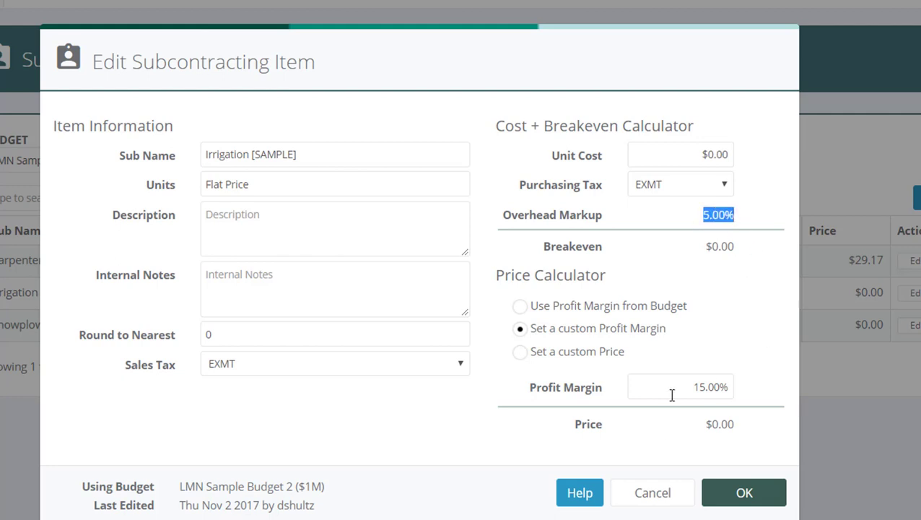
left_click_drag(676, 379, 719, 371)
left_click(749, 329)
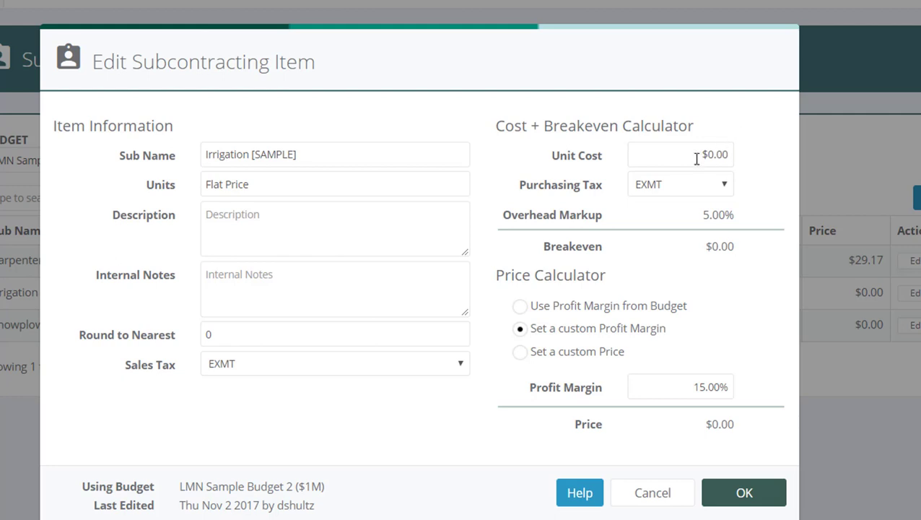
left_click_drag(695, 154, 732, 152)
left_click(752, 170)
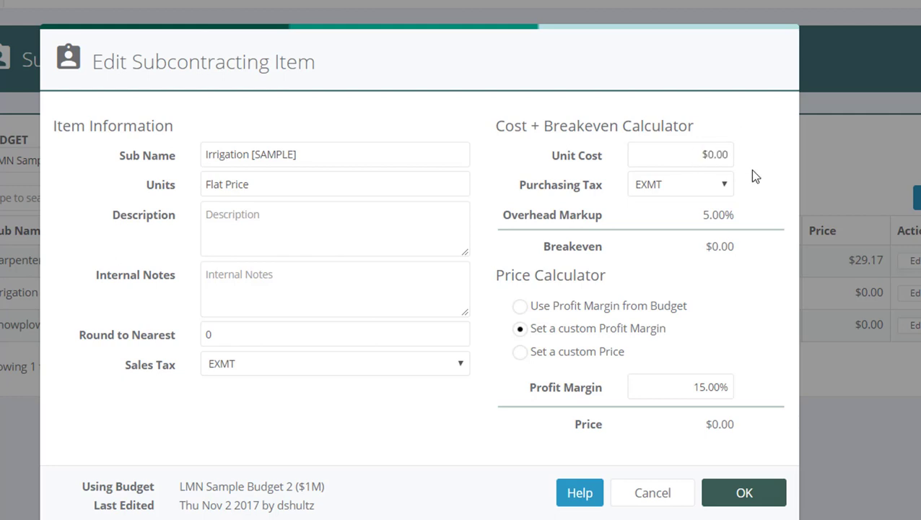